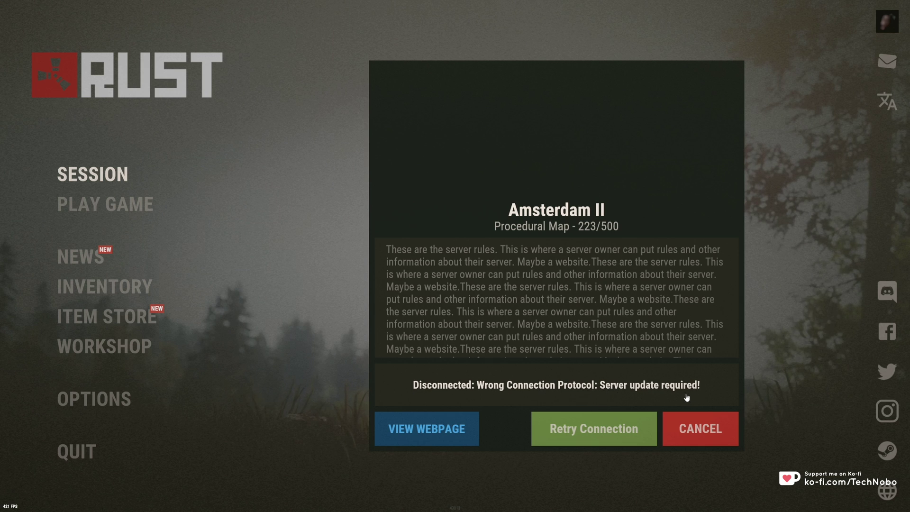
left_click(115, 202)
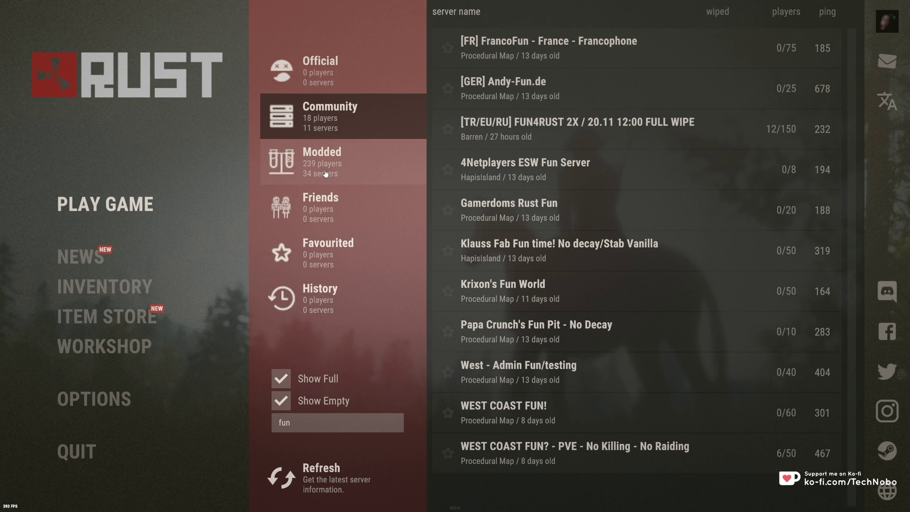
left_click(340, 422)
type("fungi")
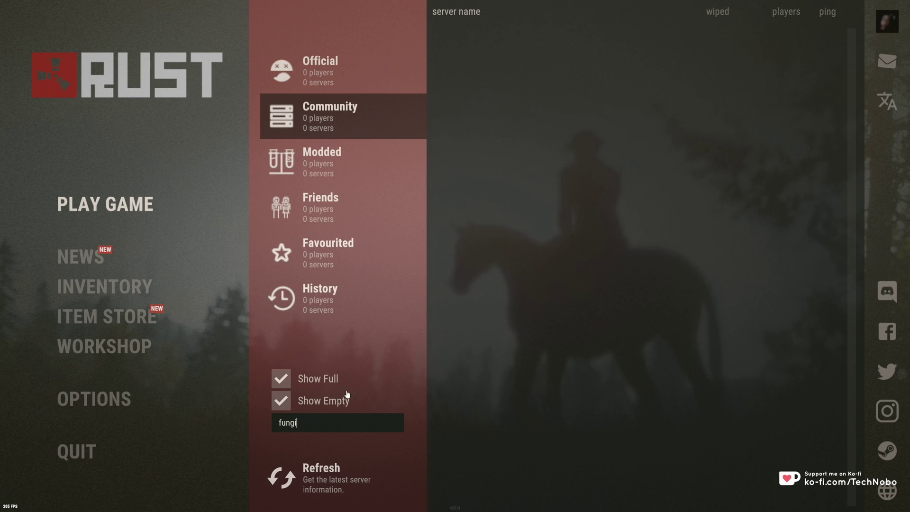
key("F1")
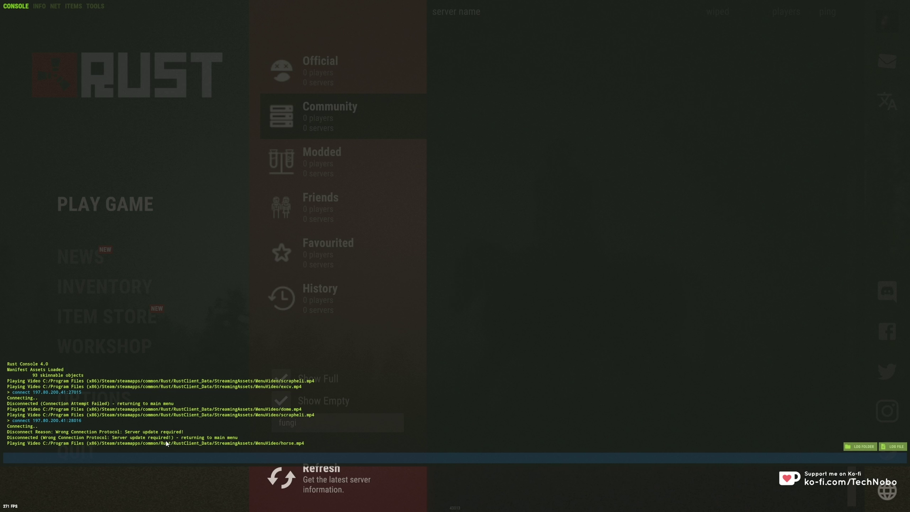
key("F1")
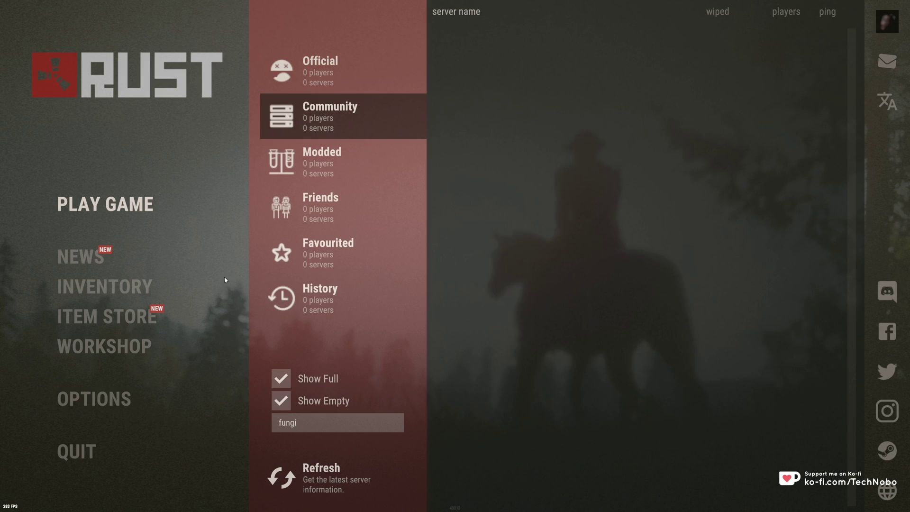
Close the Rust server browser and open the MODS page for the 50 Players Rust subscription
left_click(103, 211)
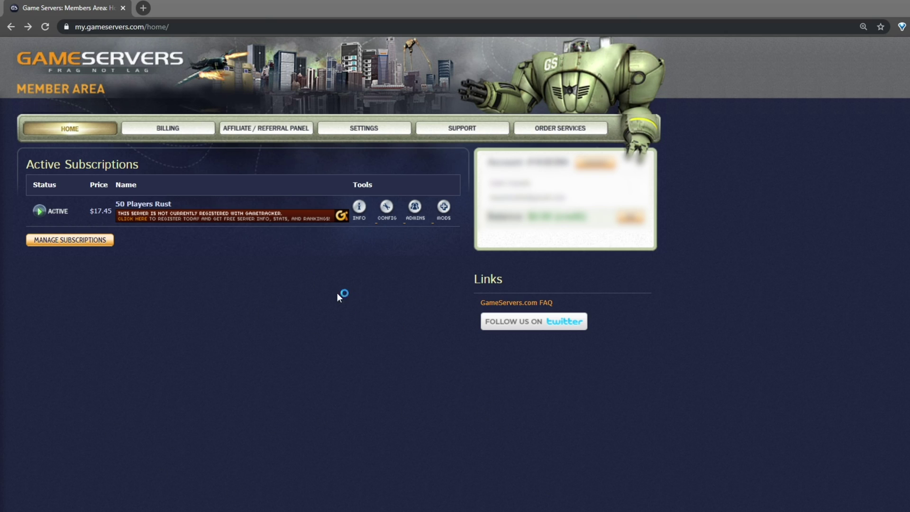
left_click_drag(121, 204, 175, 206)
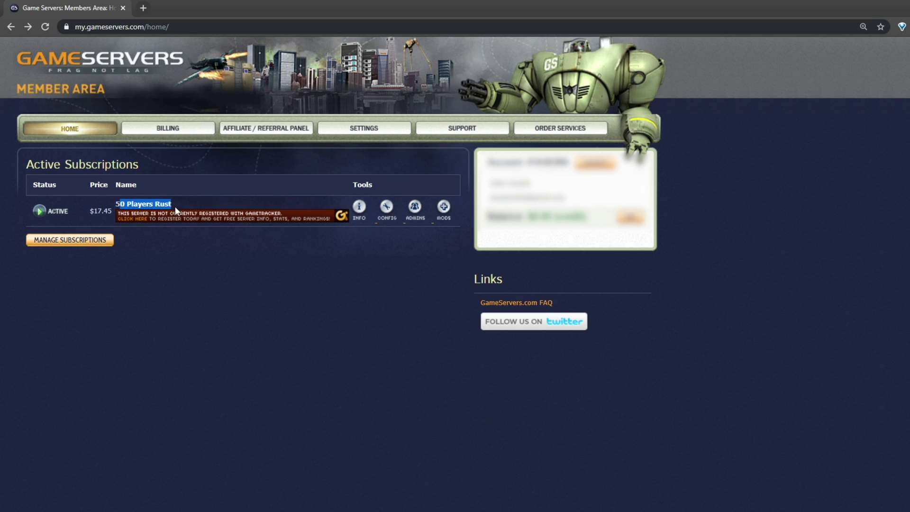
left_click(444, 216)
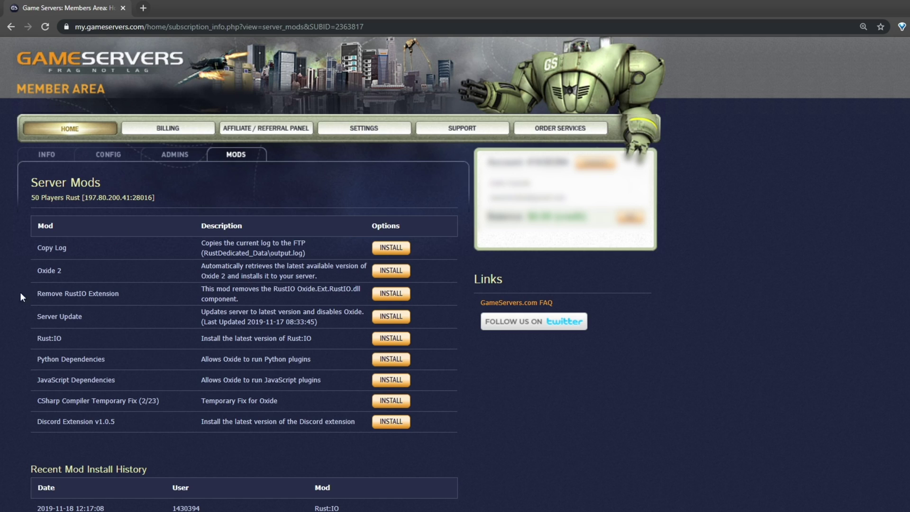
Install the Server Update mod, which disables Oxide, confirming and dismissing the success message
left_click_drag(36, 316, 137, 319)
left_click_drag(287, 312, 315, 313)
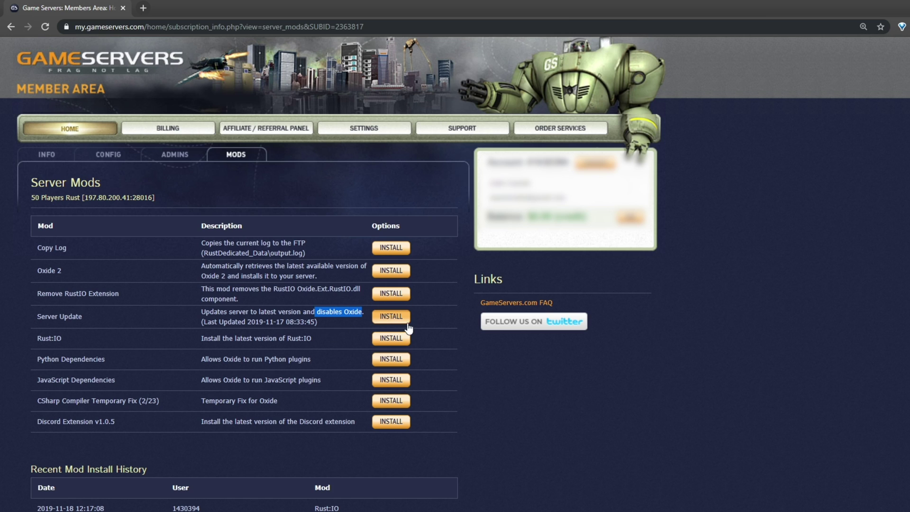
left_click(391, 316)
left_click(823, 267)
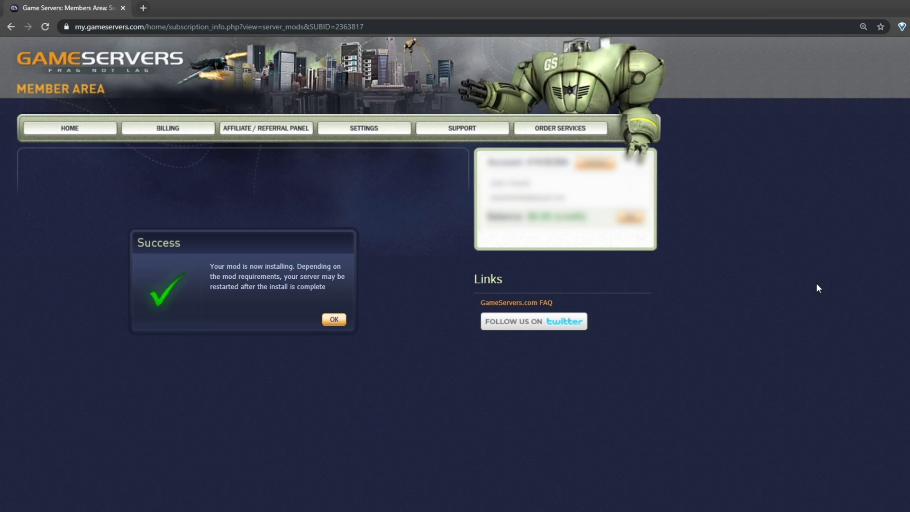
left_click(335, 320)
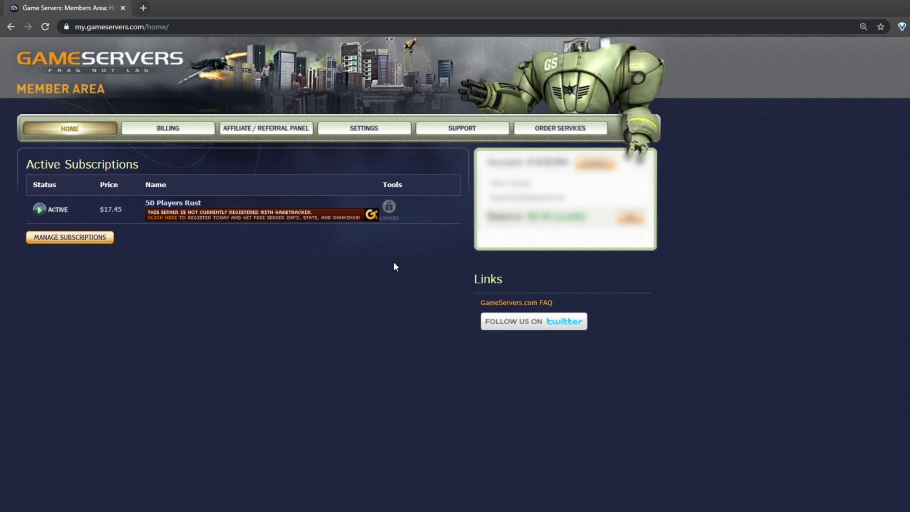
mouse_move(389, 213)
Reload the GameServers home page, then reconnect RustAdmin to TestServer and view its Configuration
left_click(44, 27)
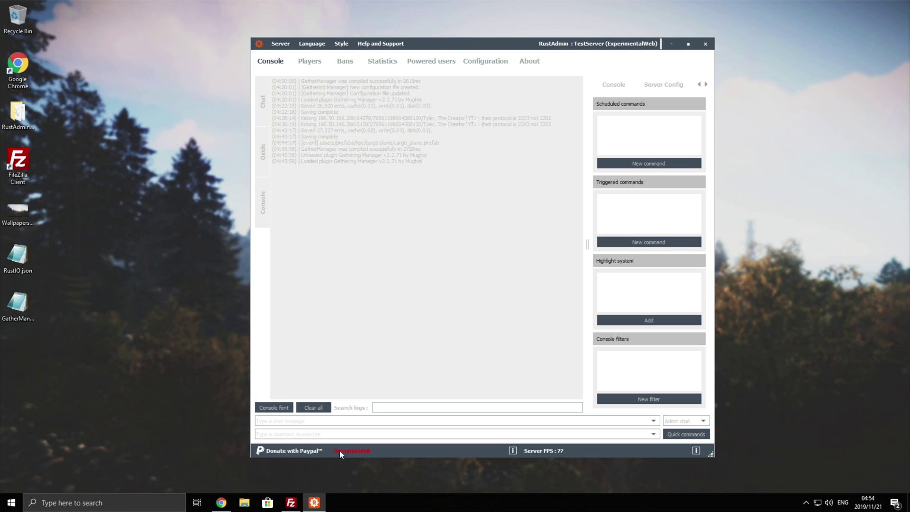
left_click(285, 47)
left_click(294, 60)
left_click(487, 64)
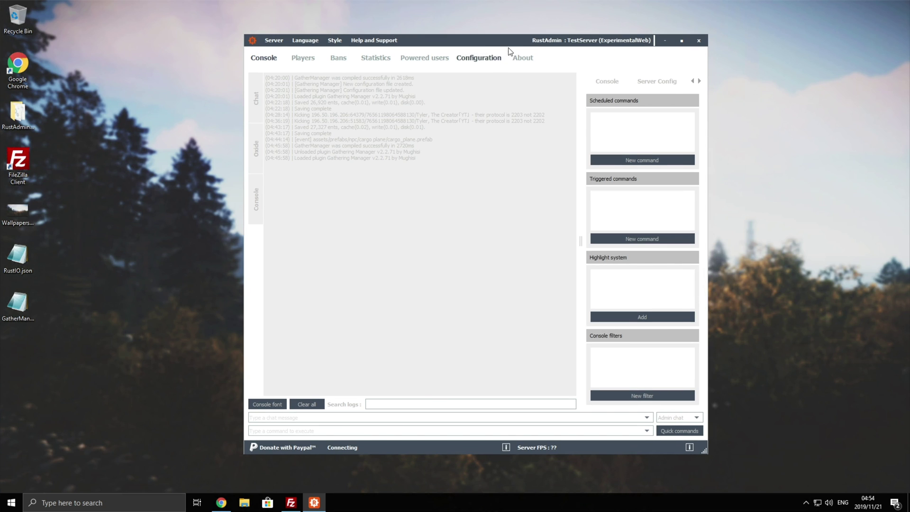
left_click_drag(519, 41, 522, 44)
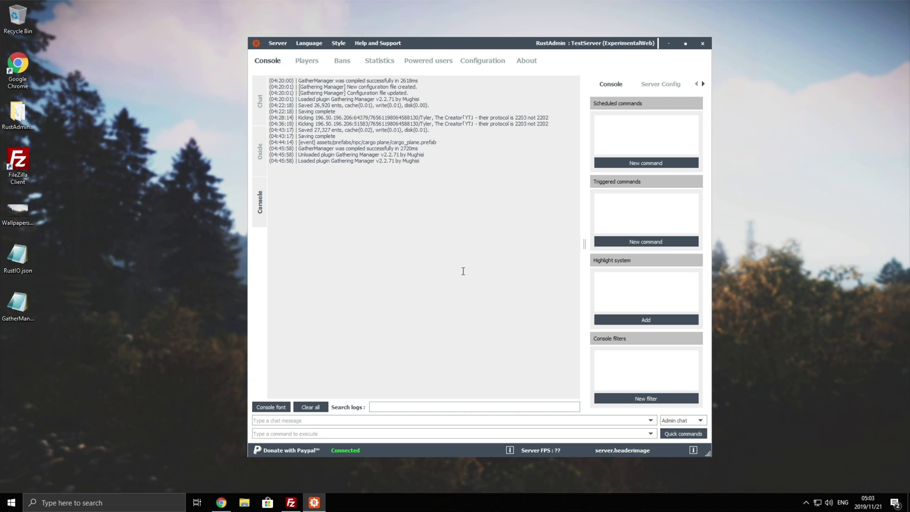
Run oxide.reload in the RustAdmin console, then select all of the console log and deselect it
left_click(346, 433)
type("oxide.reload")
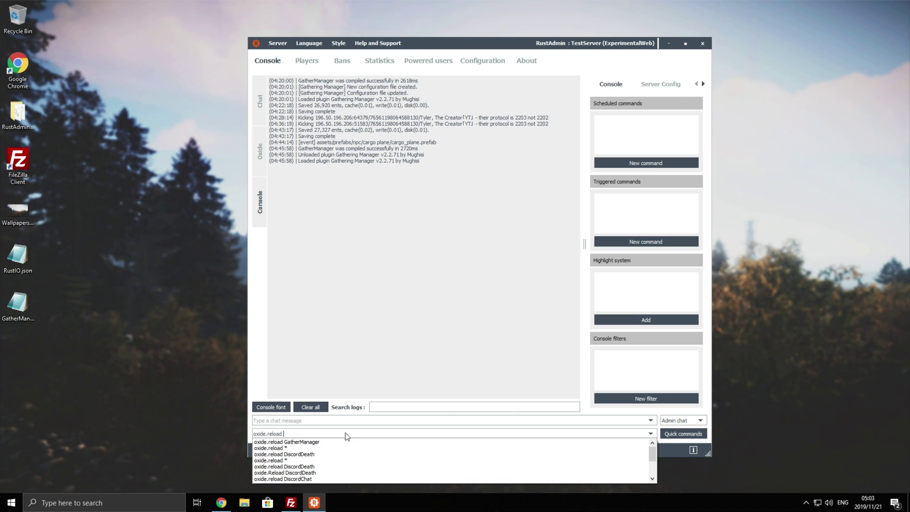
key("Return")
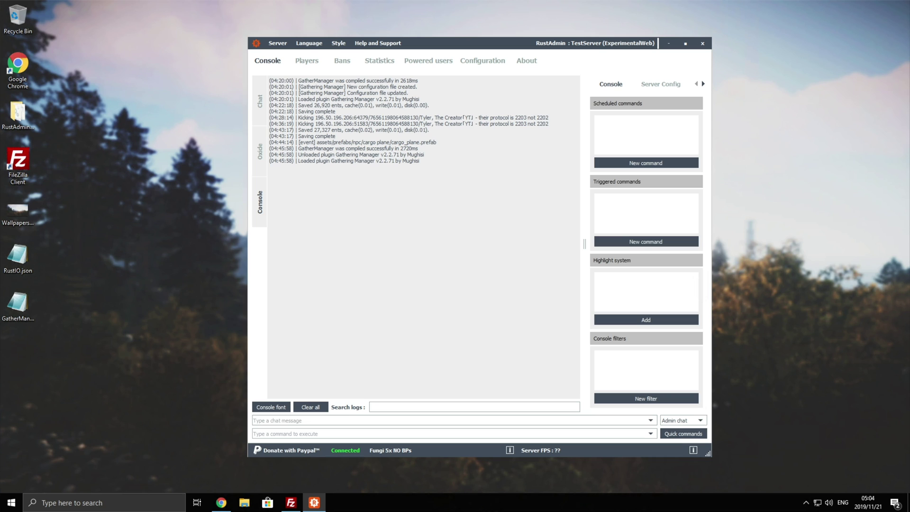
key("ctrl+a")
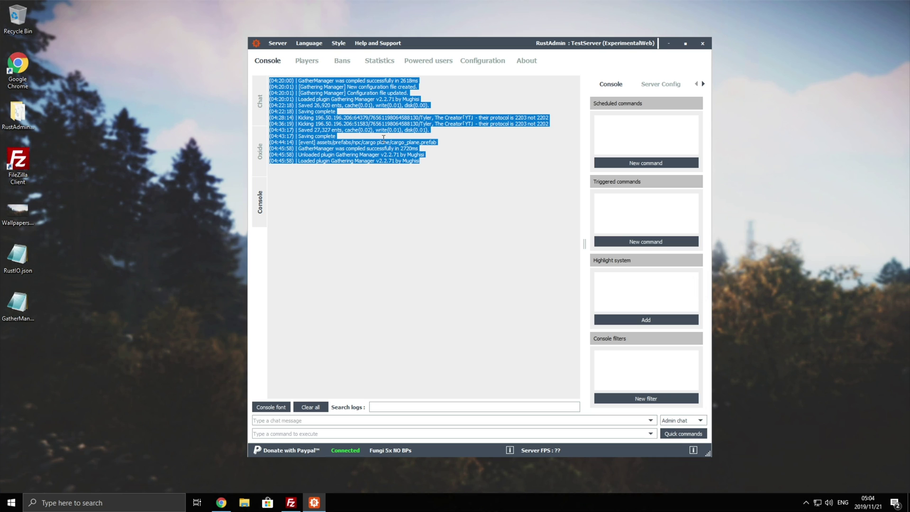
left_click(474, 176)
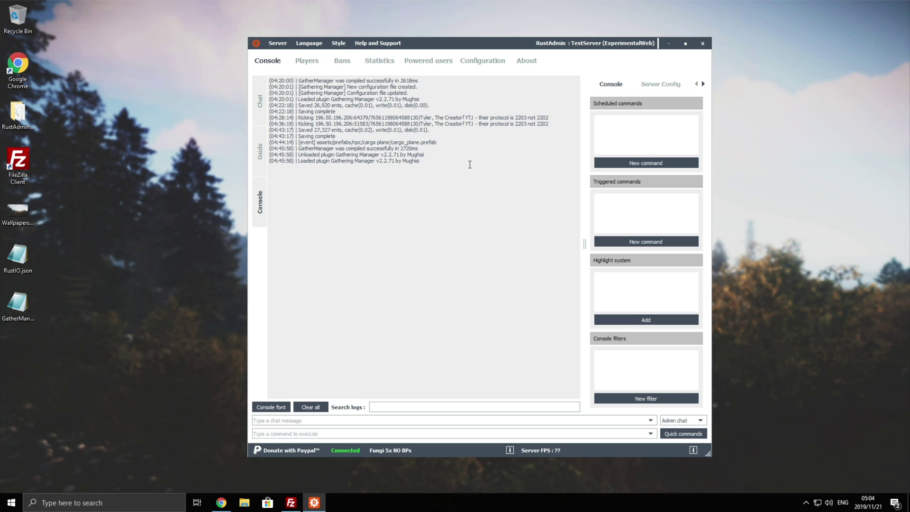
In FileZilla, go from the oxide folder into RustDedicated_Data/Managed and locate Oxide.Core.dll
left_click(292, 503)
double_click(521, 229)
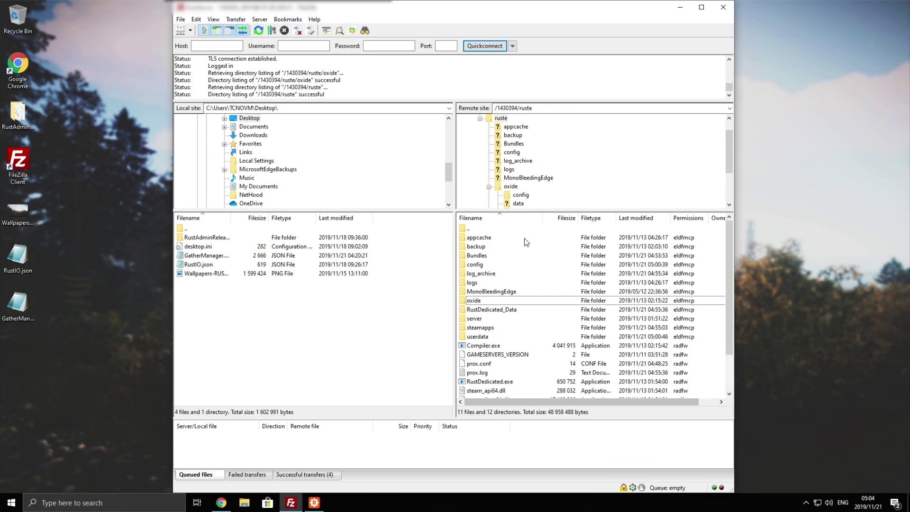
double_click(498, 310)
double_click(481, 239)
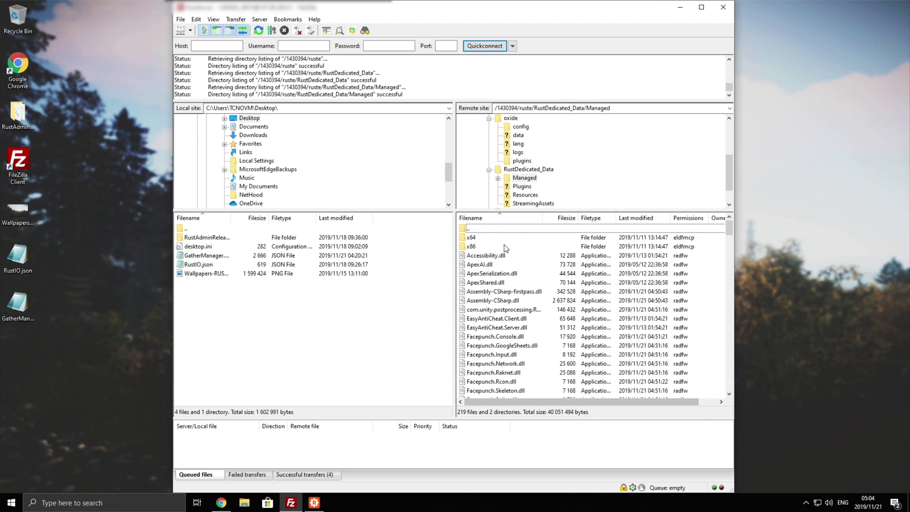
scroll(521, 273, "down", 10)
scroll(521, 276, "down", 2)
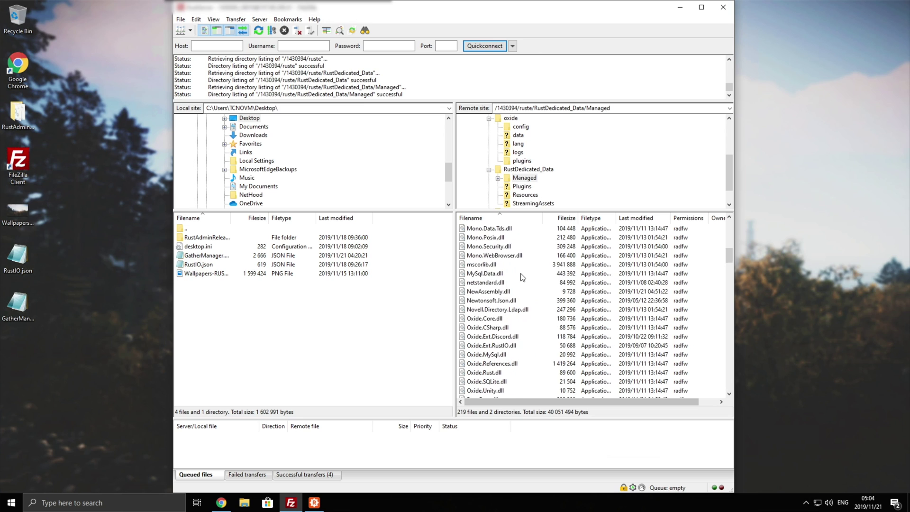
left_click(496, 291)
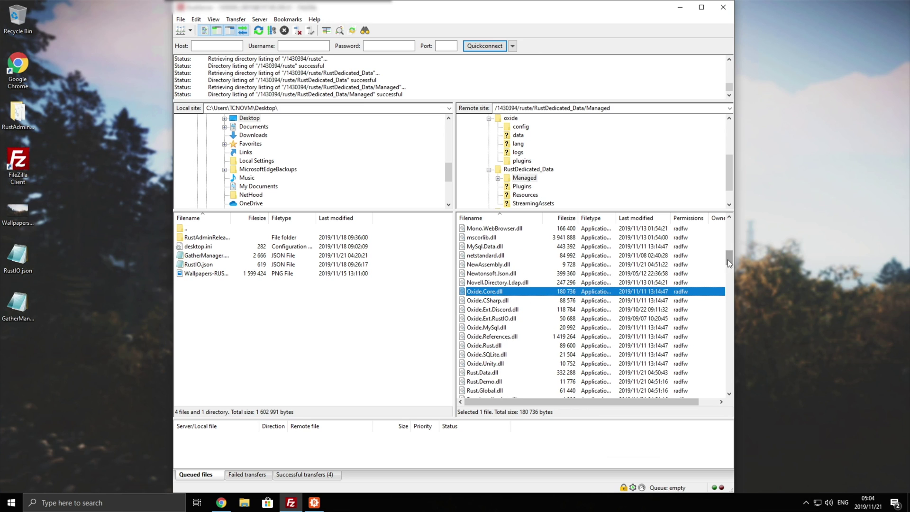
scroll(727, 260, "down", 2)
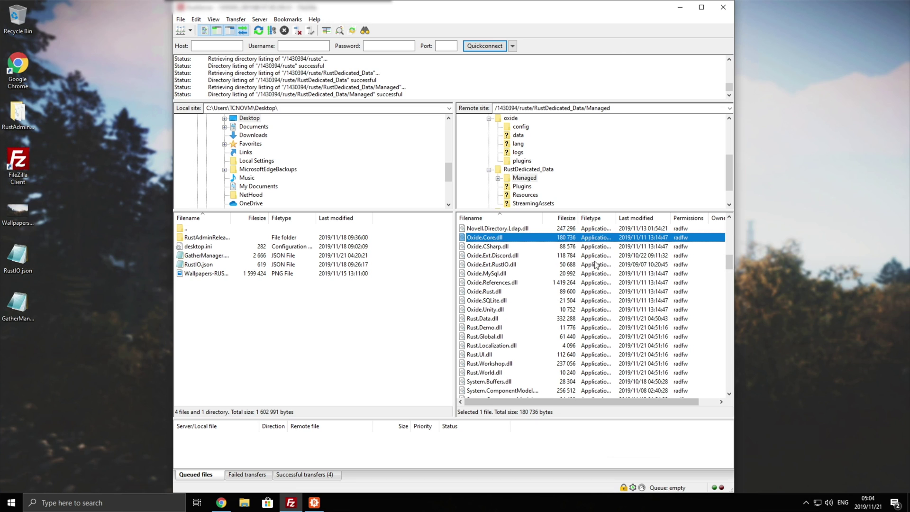
scroll(554, 312, "up", 1)
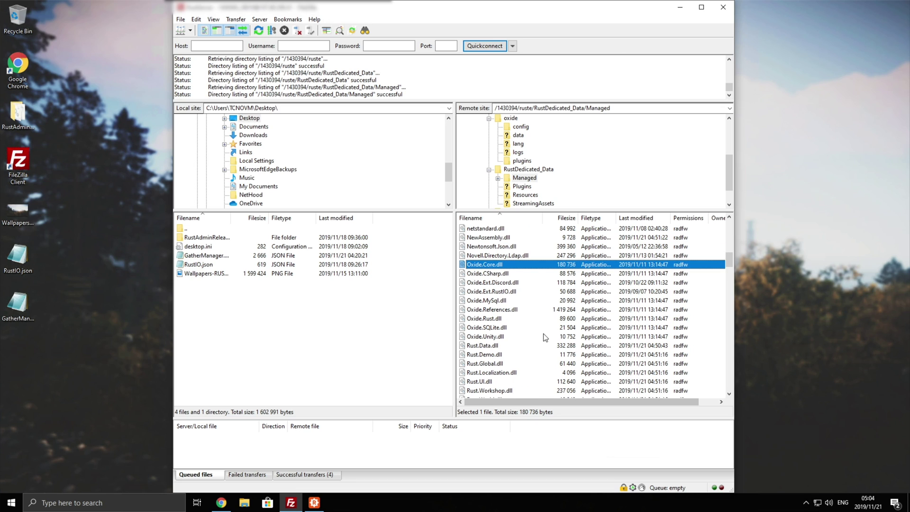
scroll(615, 312, "up", 5)
scroll(615, 312, "up", 3)
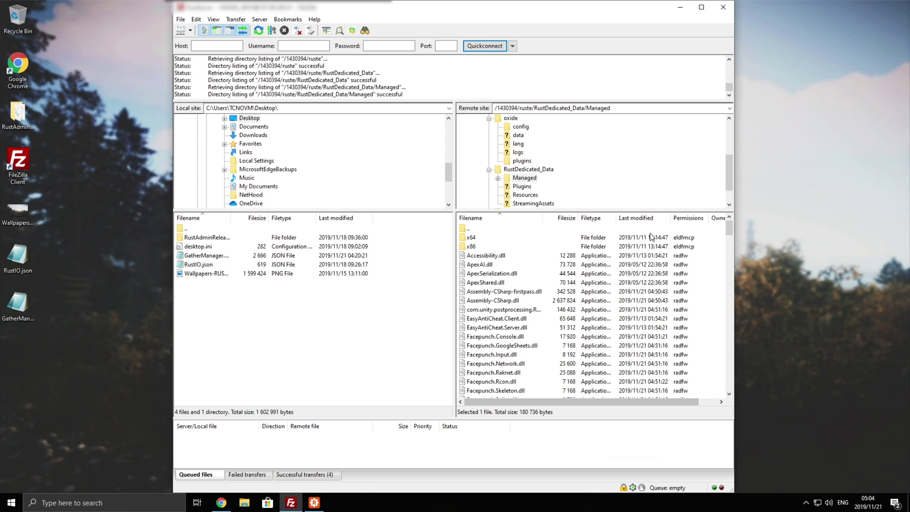
Sort the Managed files by last modified and select the recently updated Assembly-CSharp DLLs
left_click(649, 219)
left_click(651, 256)
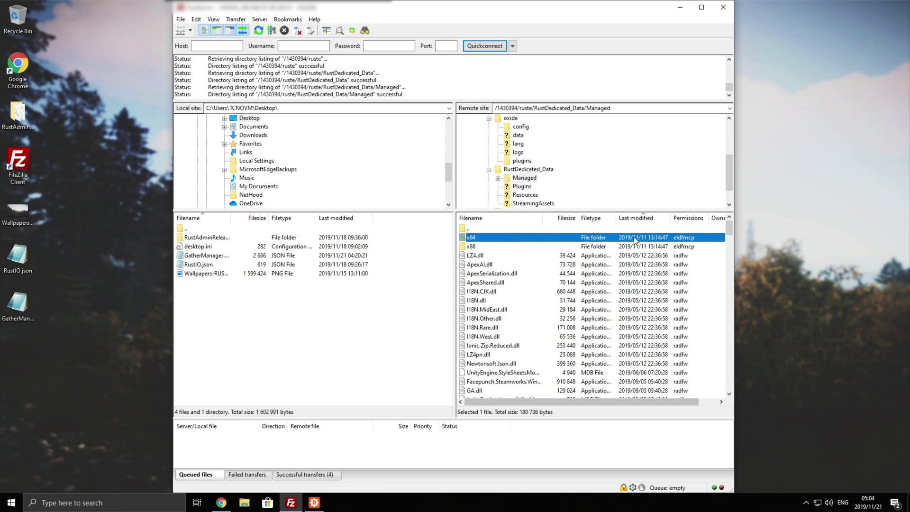
scroll(665, 303, "down", 10)
left_click(649, 391)
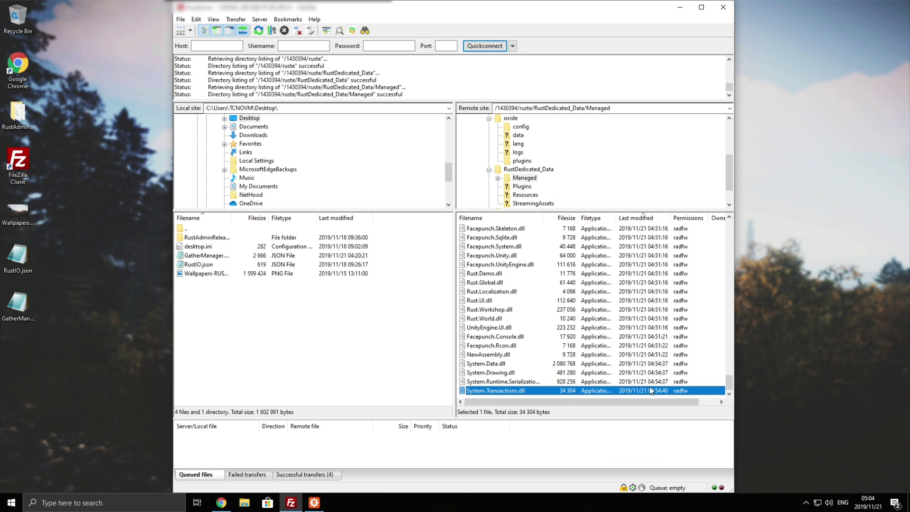
scroll(657, 374, "up", 6)
left_click(658, 339, "shift")
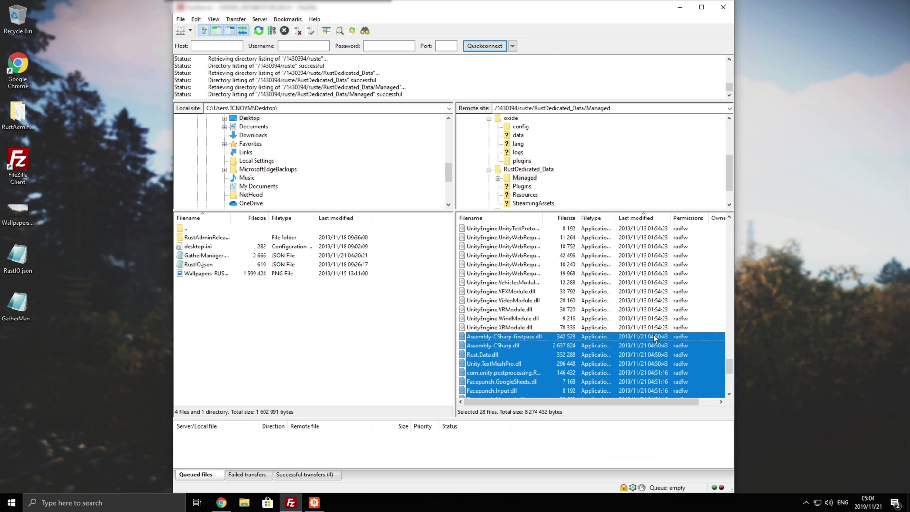
left_click(562, 339)
left_click(558, 345)
left_click(549, 337, "shift")
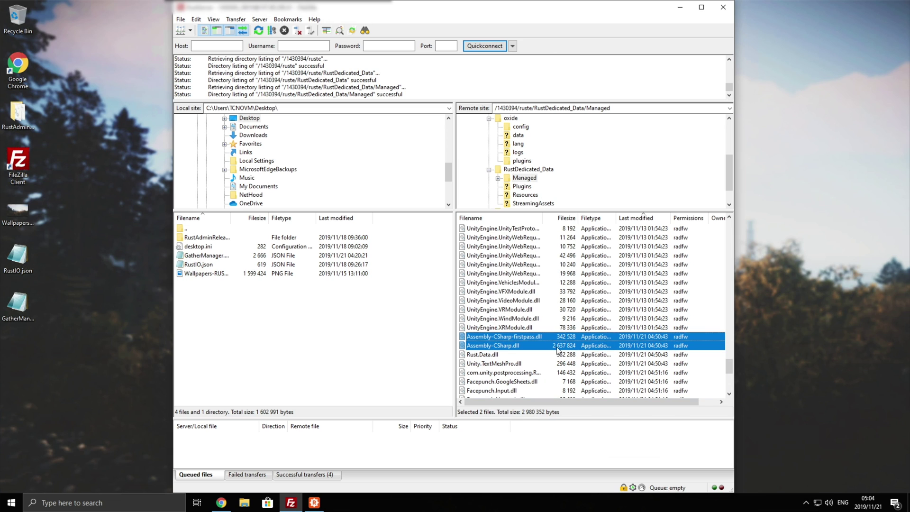
scroll(581, 359, "down", 3)
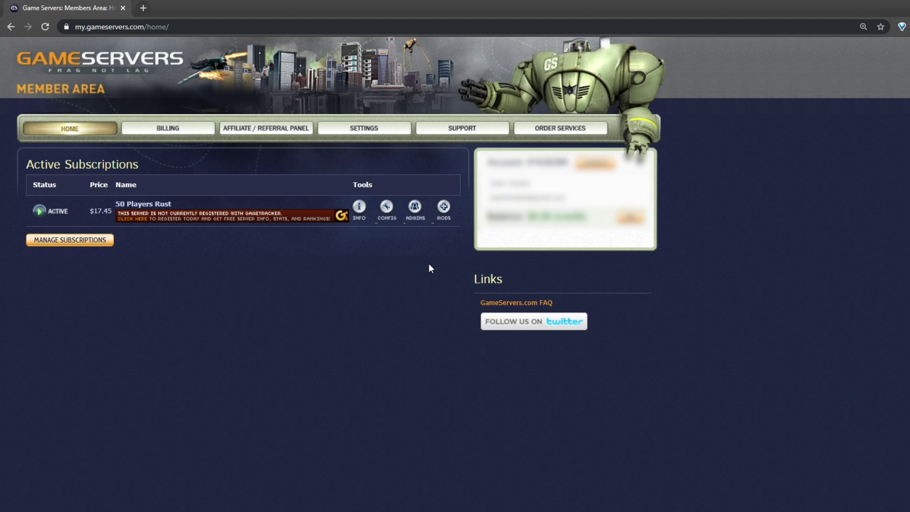
Reinstall Oxide 2 on 50 Players Rust from its mods page, confirming and dismissing the success message
left_click(443, 208)
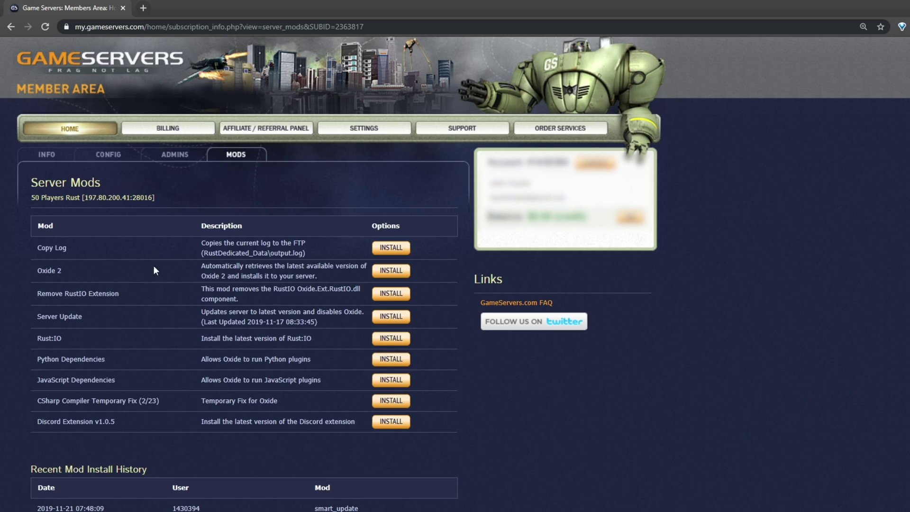
left_click_drag(199, 265, 319, 278)
left_click(320, 278)
left_click(387, 272)
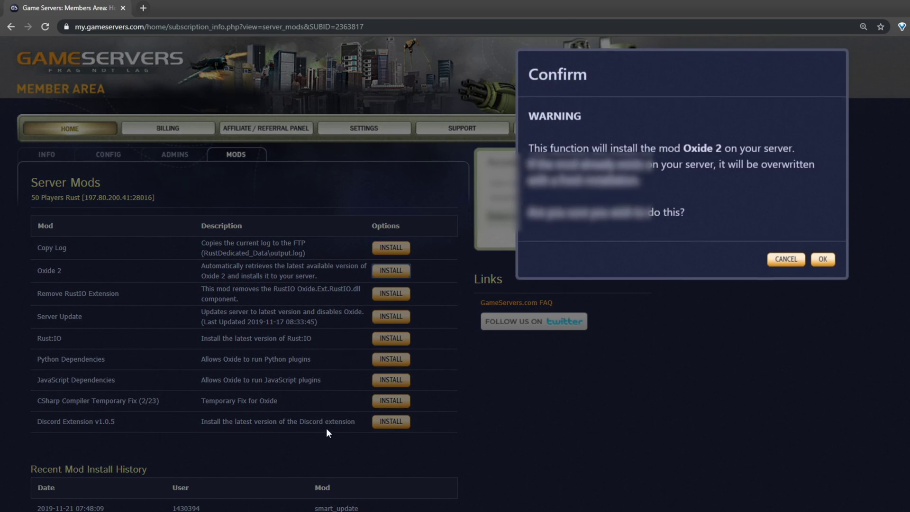
left_click(822, 266)
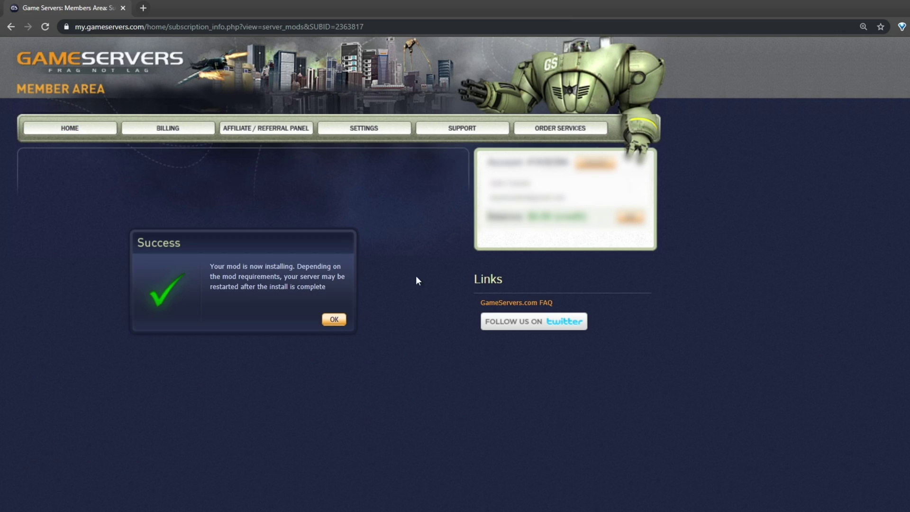
left_click(331, 321)
mouse_move(395, 210)
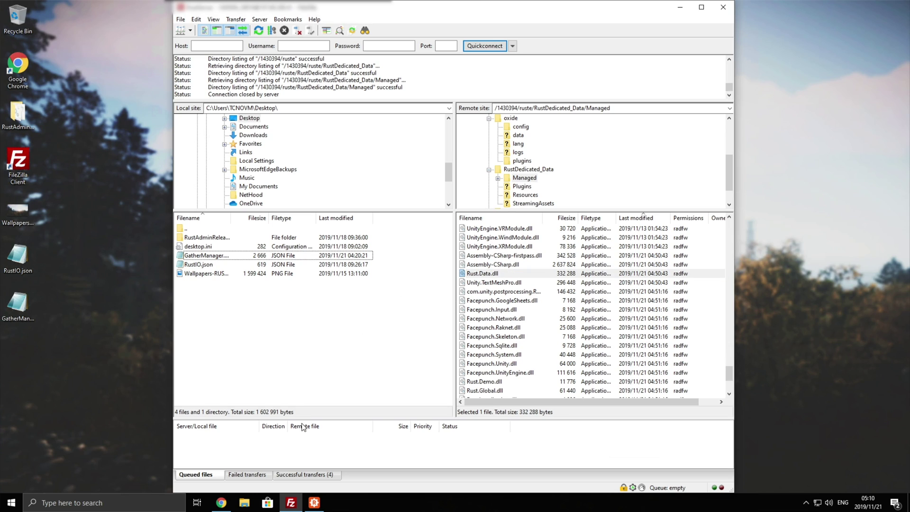
Run oxide.version in RustAdmin to show Oxide.Rust Version 2.0.4361, then minimize RustAdmin
left_click(320, 502)
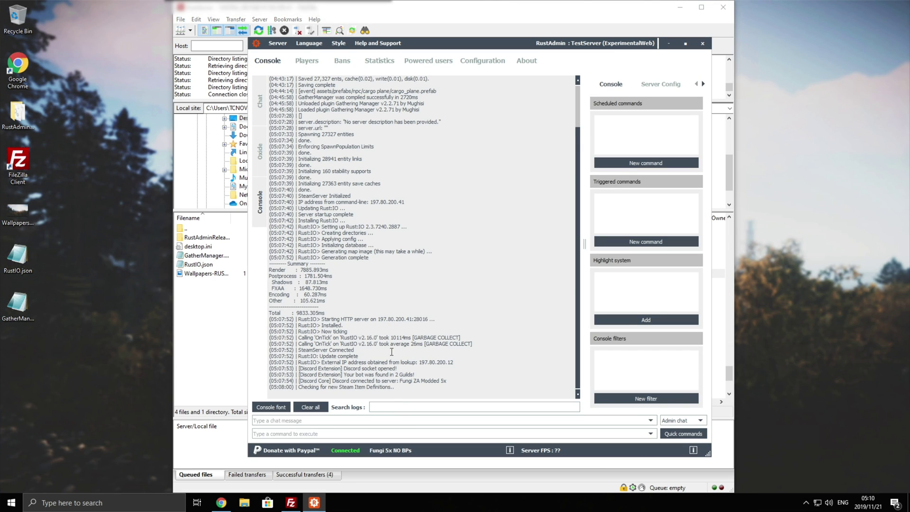
left_click_drag(300, 319, 319, 319)
left_click_drag(299, 359, 345, 375)
left_click(346, 376)
type("oxide.version")
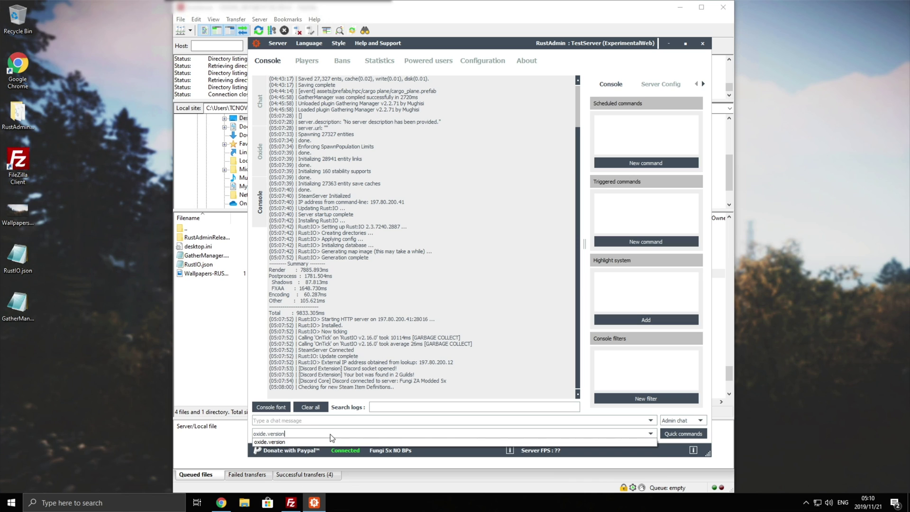
key("Return")
left_click_drag(297, 387, 367, 387)
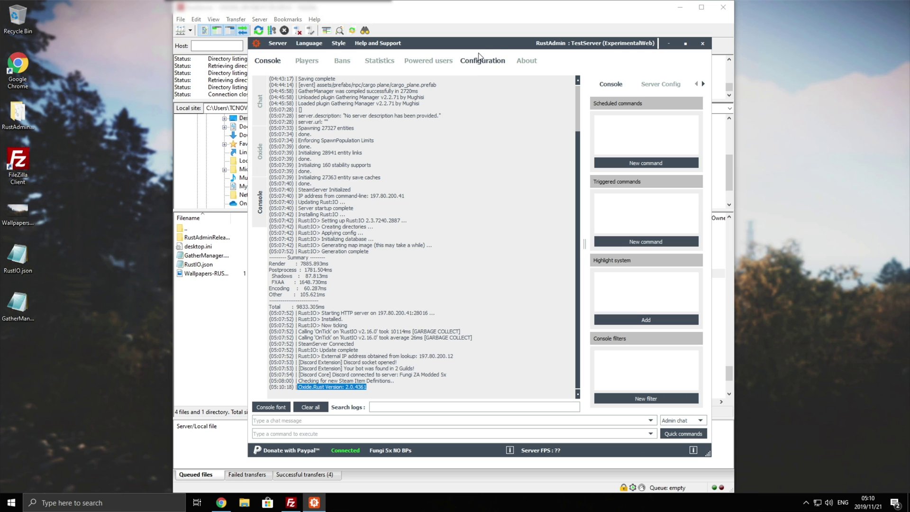
left_click(669, 43)
left_click(680, 7)
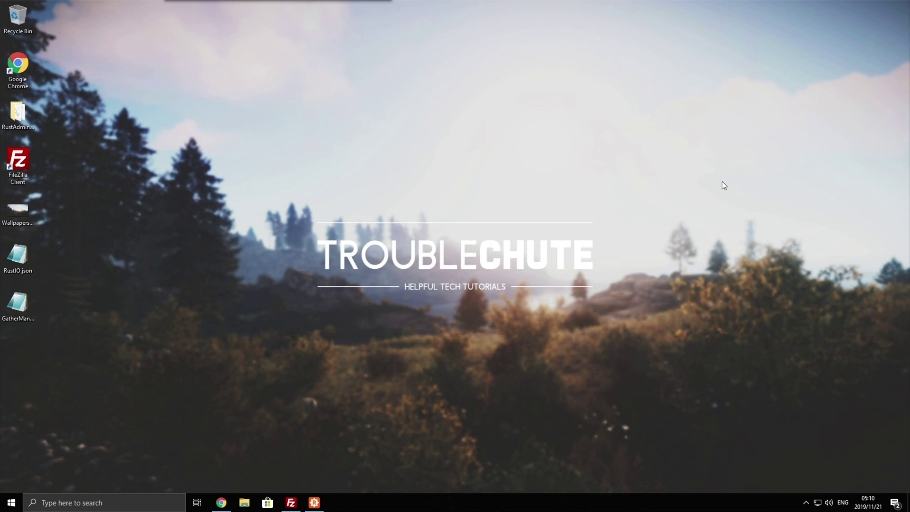